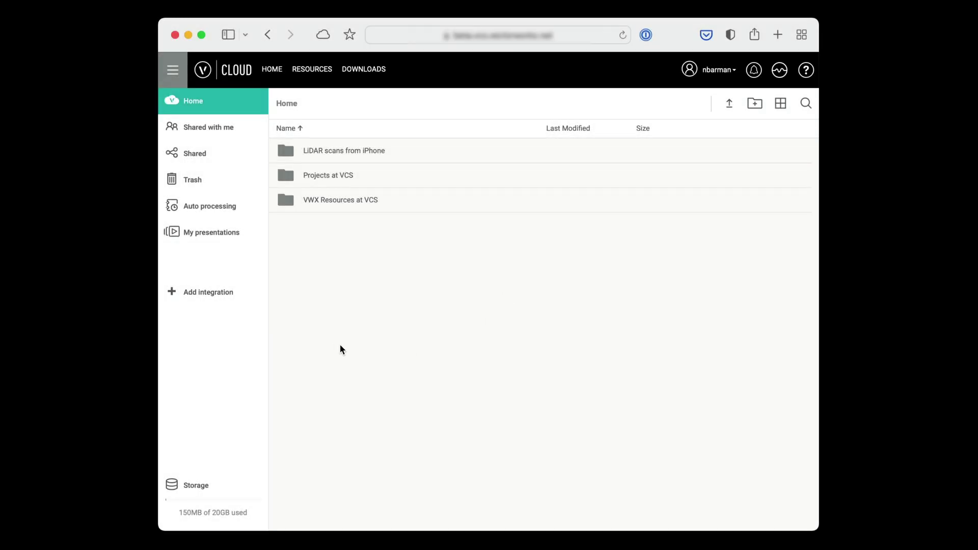
- Add OneDrive as a storage integration, sign in, and go to its Projects folder
left_click(239, 296)
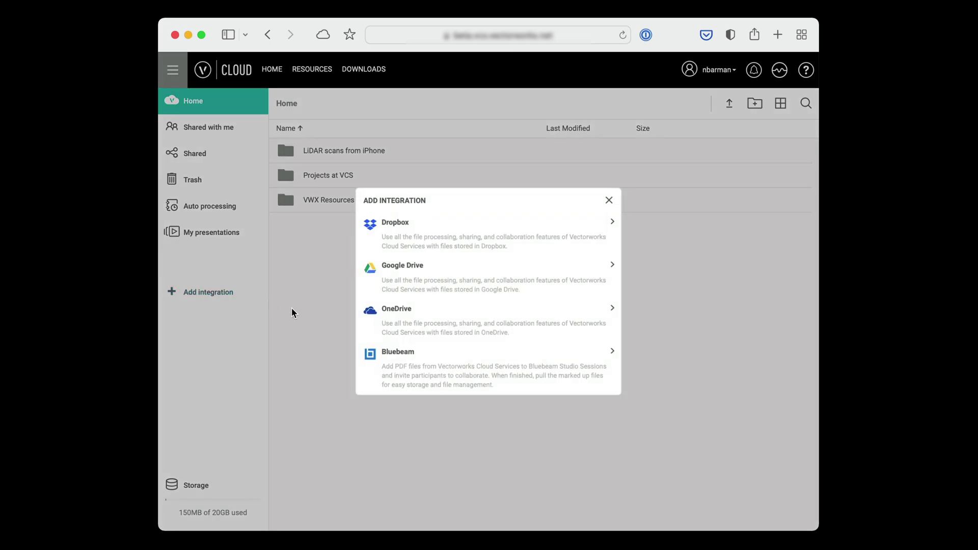
left_click(523, 318)
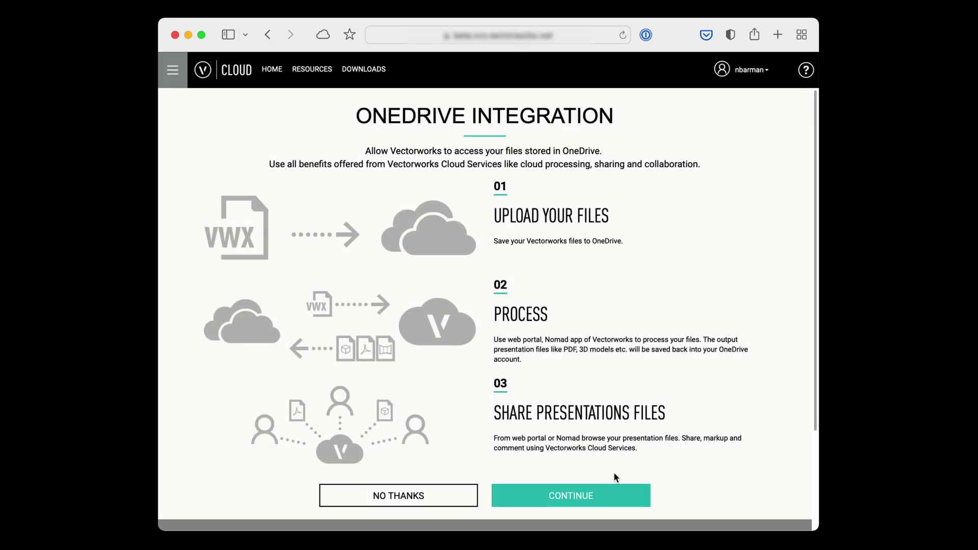
left_click(626, 491)
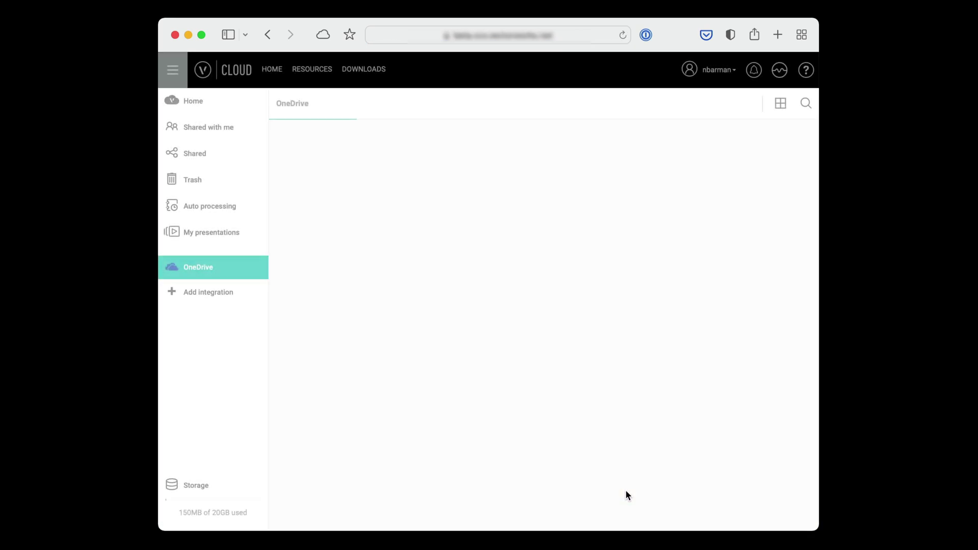
left_click(334, 200)
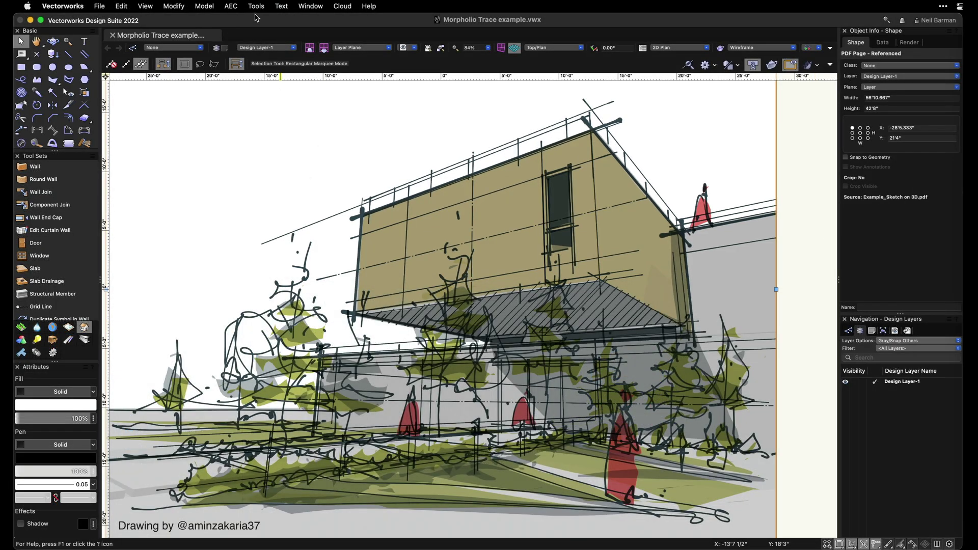
- Update the out-of-date Example_Sketch on 3D.pdf reference in the Organization dialog's References list
left_click(256, 6)
left_click(259, 22)
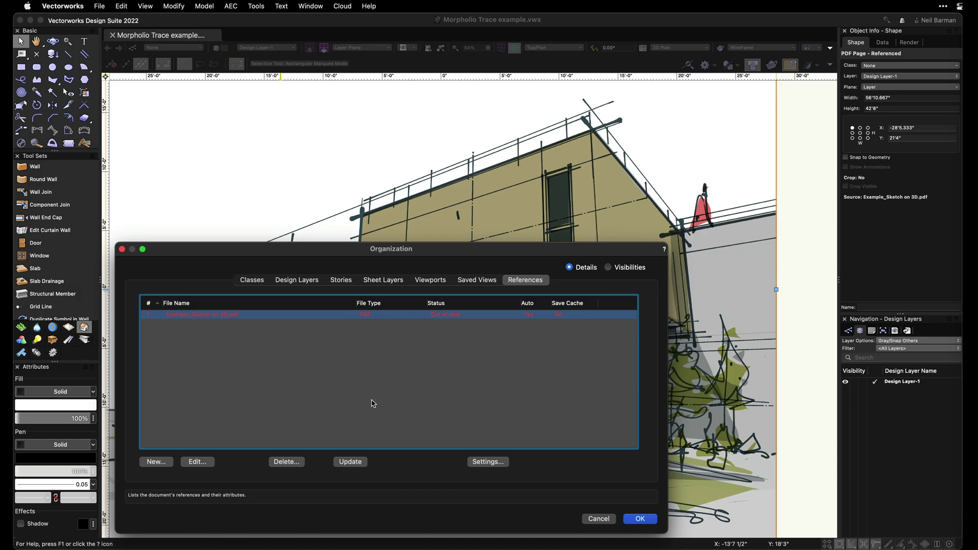
left_click(354, 463)
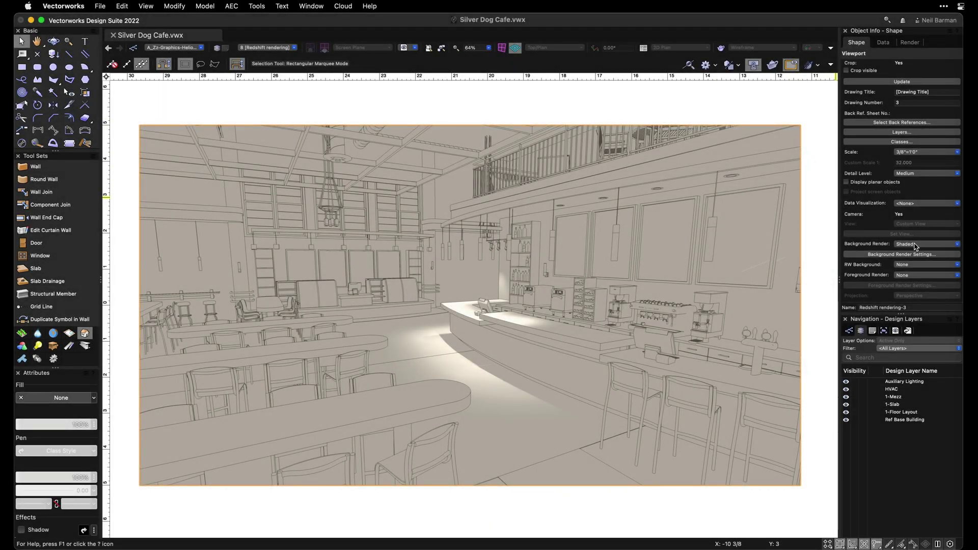
- Set the cafe viewport's Background Render to Renderworks Style-Redshift Interior 16b
left_click(907, 246)
left_click(918, 281)
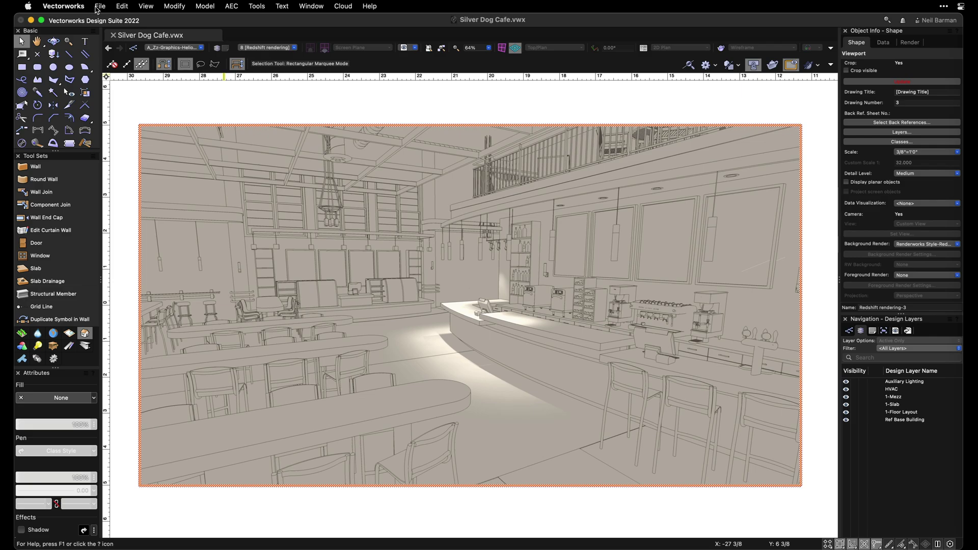
left_click(100, 6)
- Load the Redshift publish set, stored and processed on Vectorworks Cloud
left_click(143, 275)
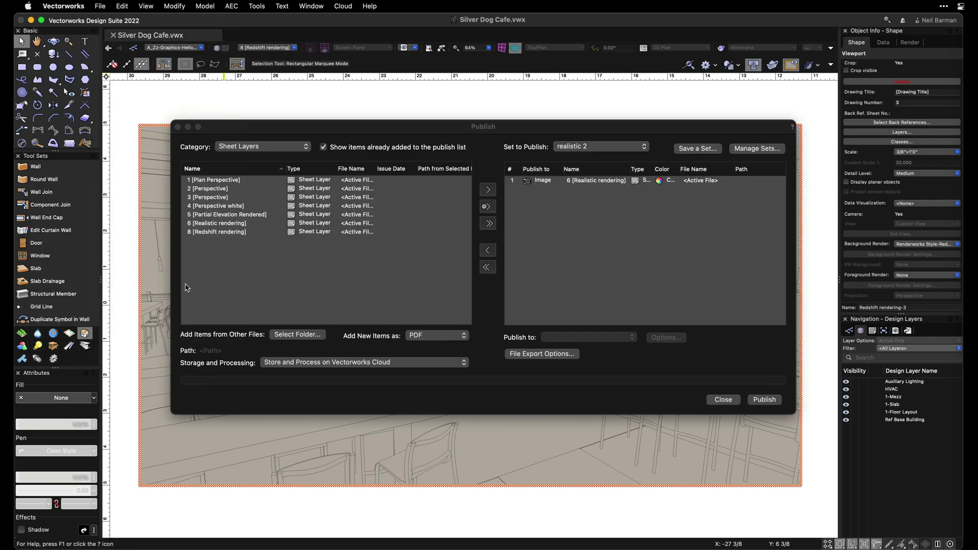
left_click(591, 149)
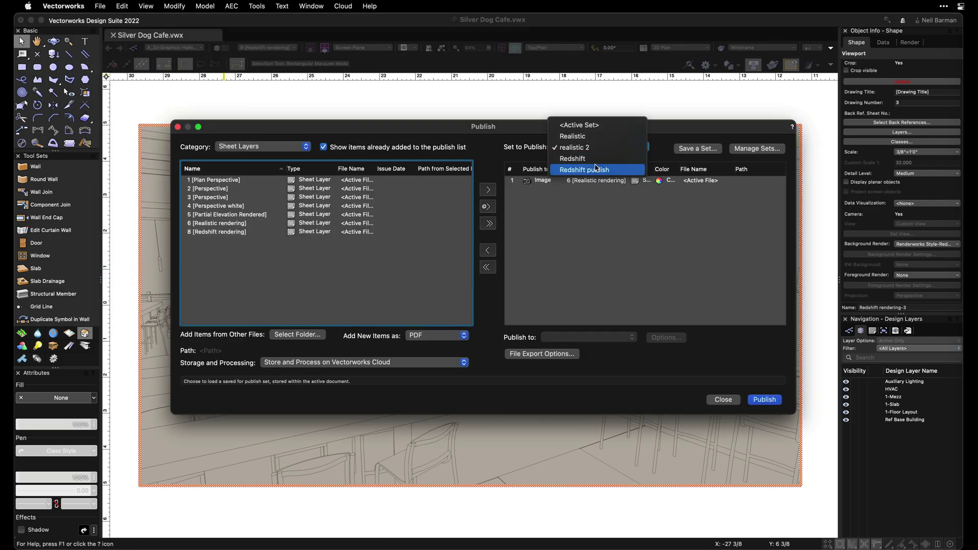
left_click(598, 170)
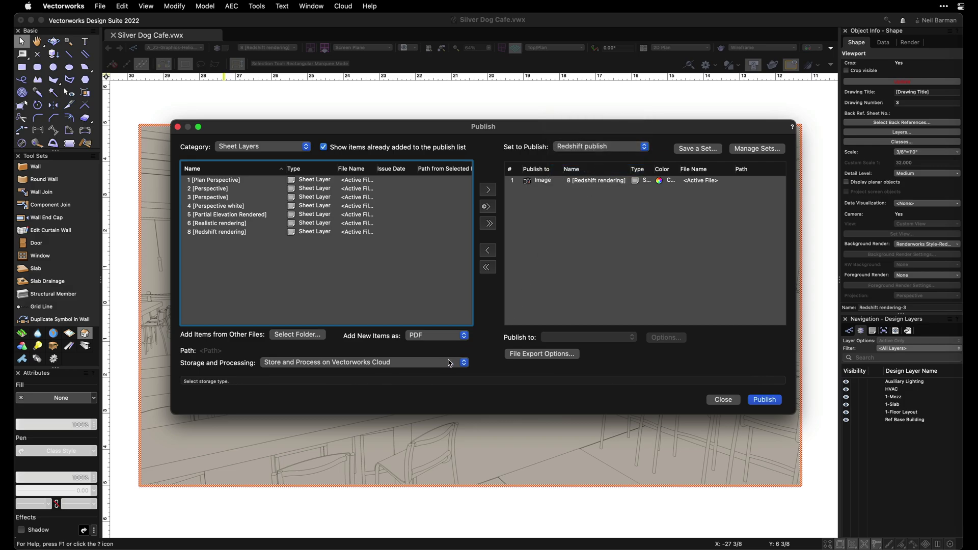
left_click(448, 363)
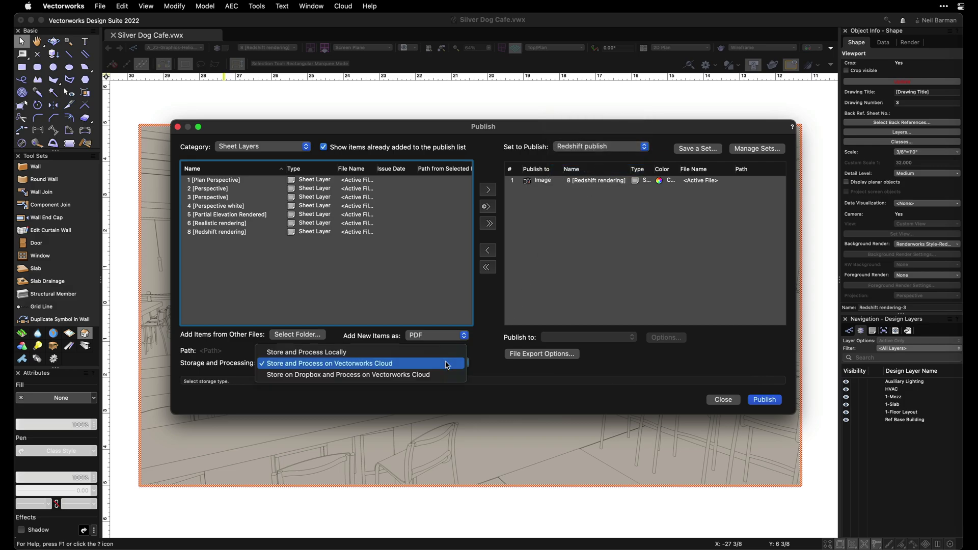
left_click(448, 365)
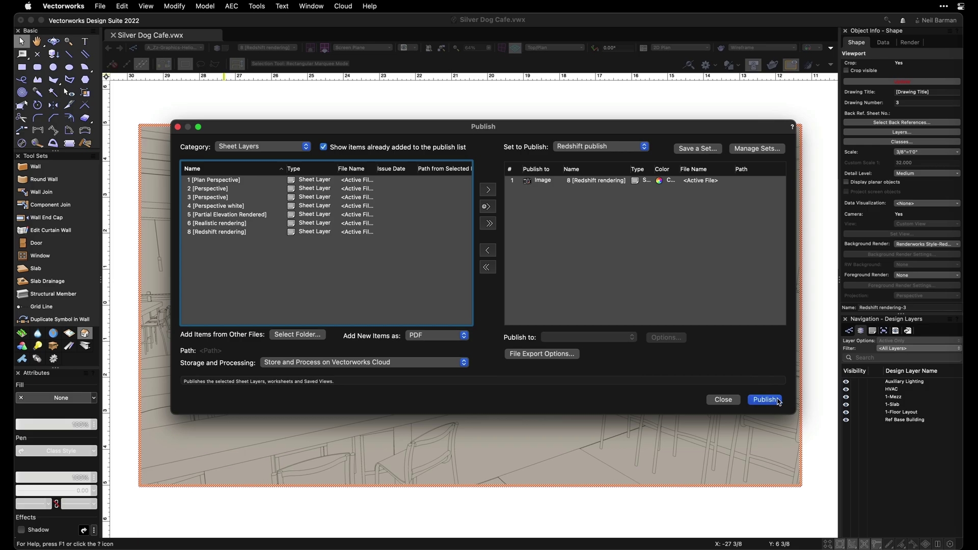